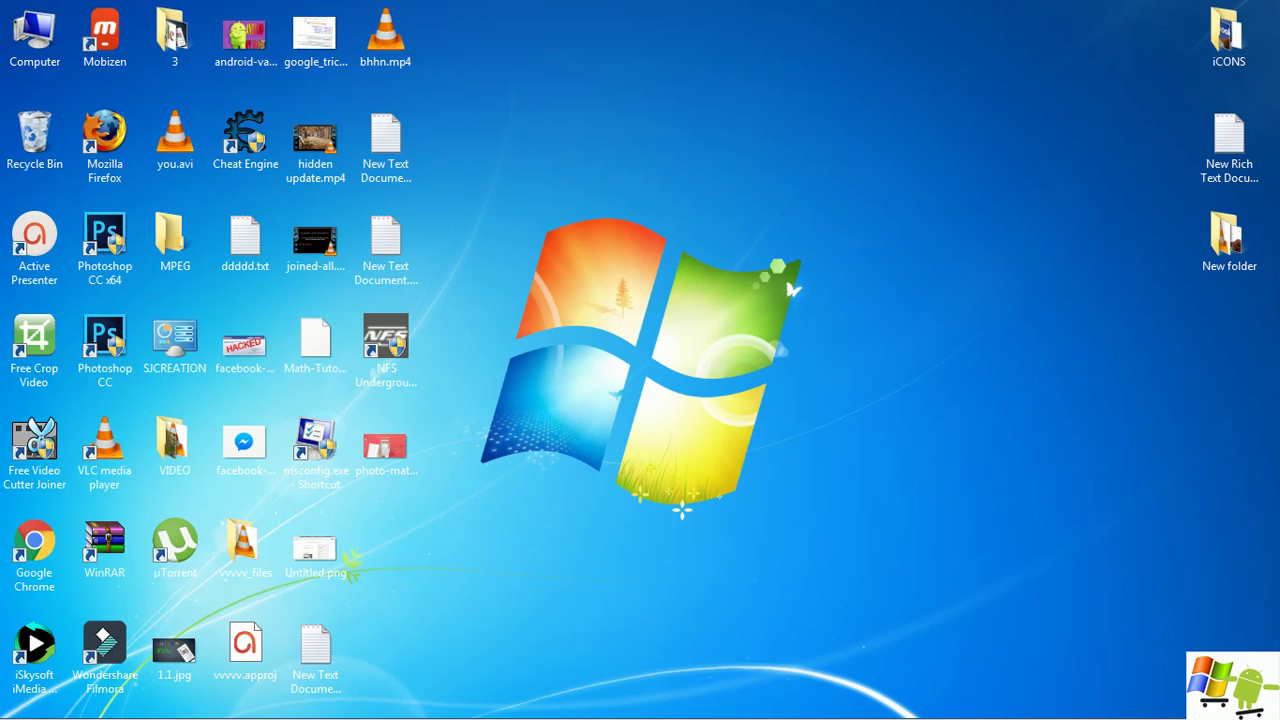
- Open facebook.com in the Chrome browser and go to the general account settings
mouse_move(385, 705)
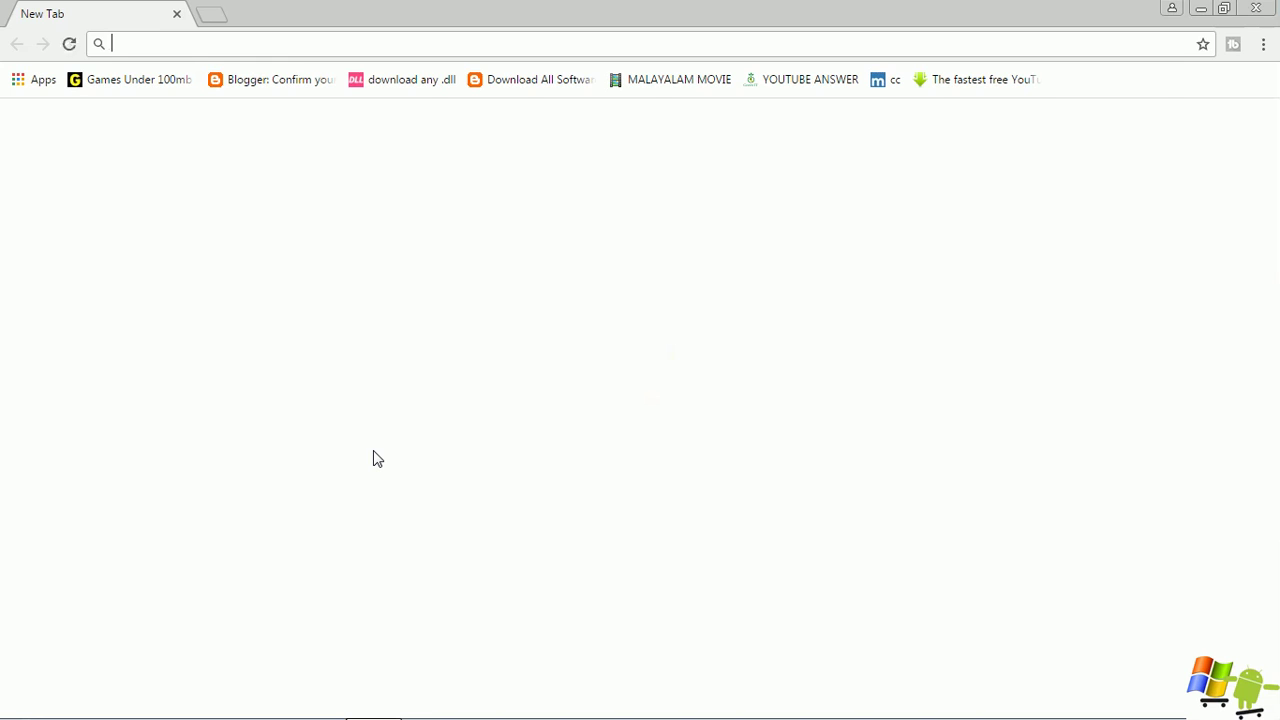
type("fac")
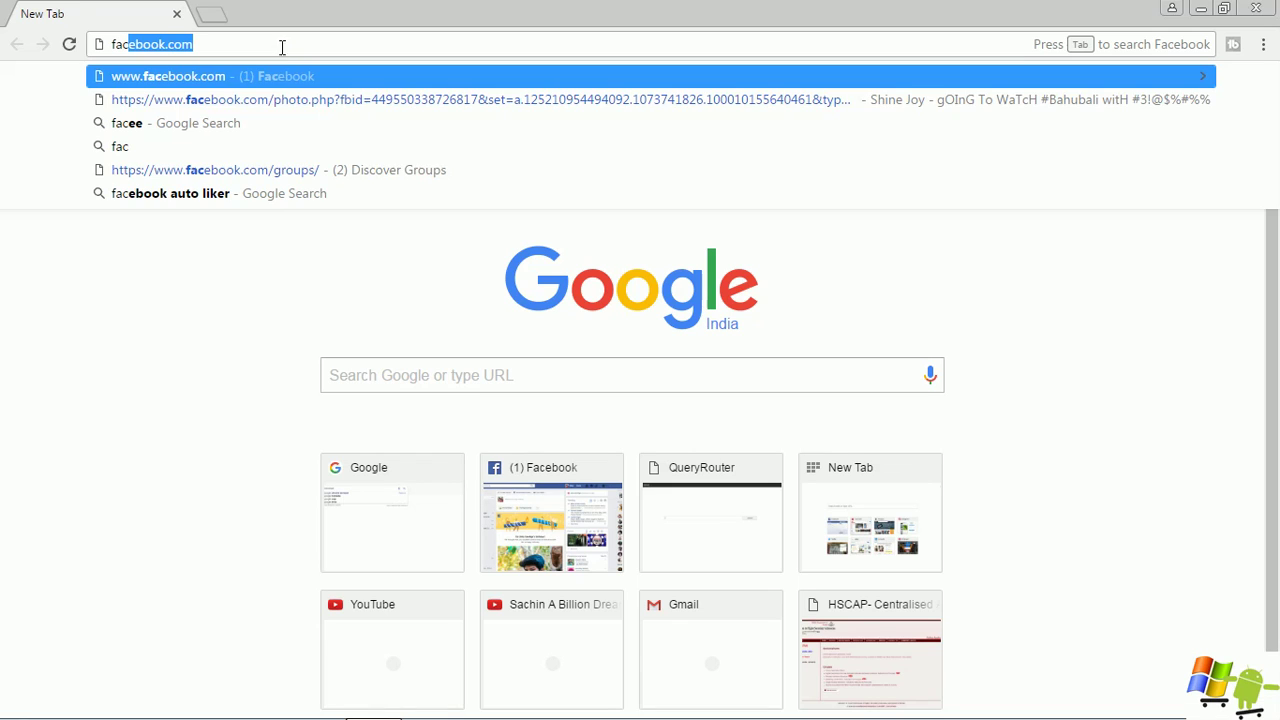
left_click(281, 77)
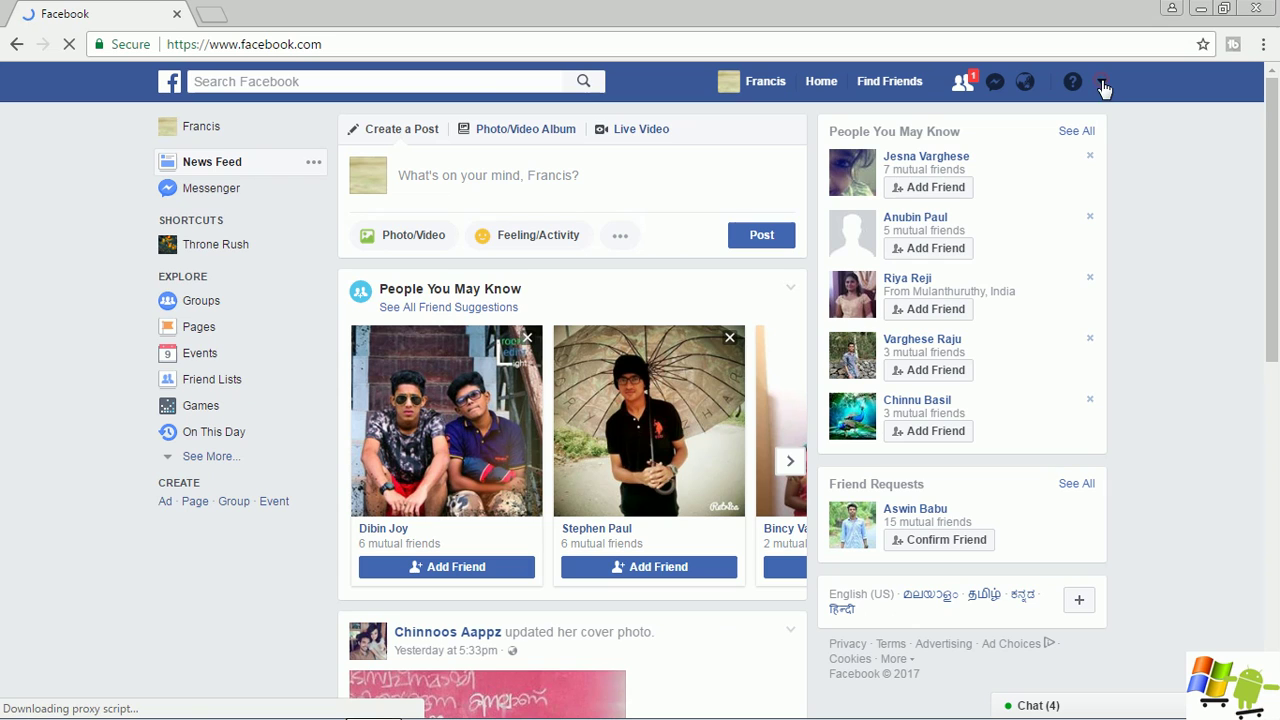
left_click(1103, 88)
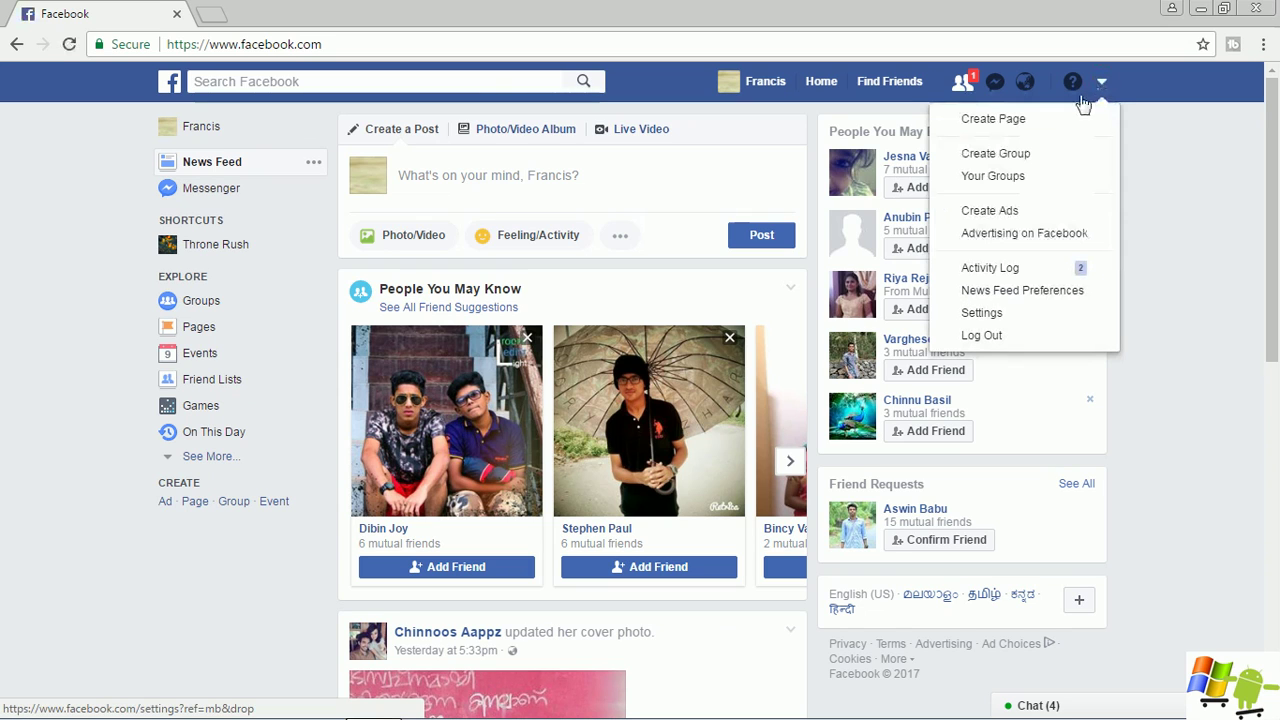
left_click(983, 313)
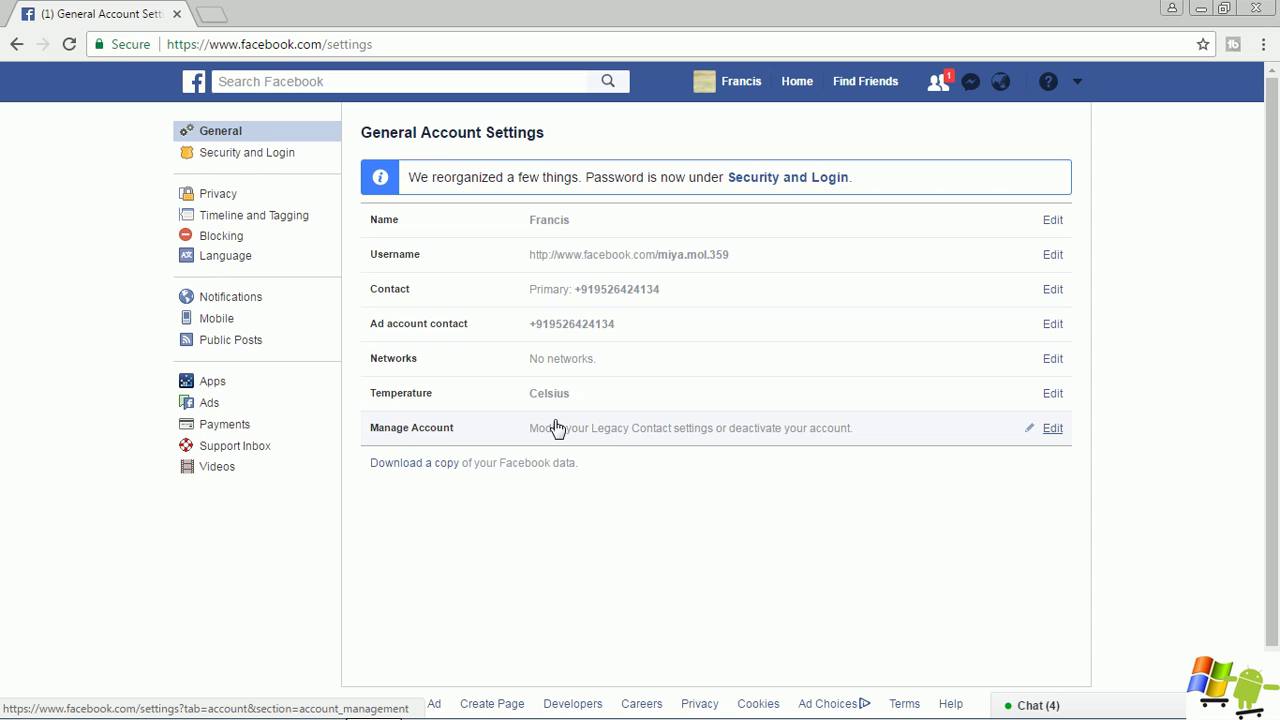
- Expand the Manage Account settings and open the account deactivation page
left_click(940, 432)
scroll(641, 456, "down", 2)
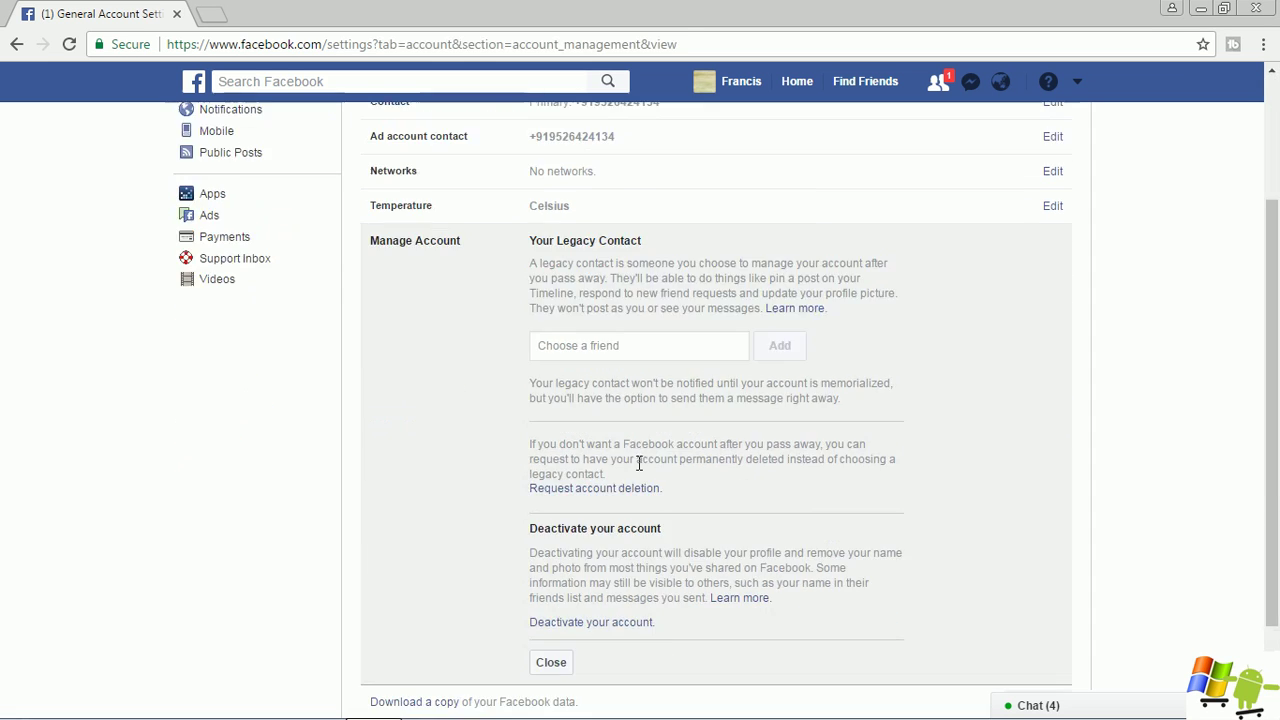
left_click(517, 528)
left_click_drag(540, 535, 662, 530)
left_click(652, 530)
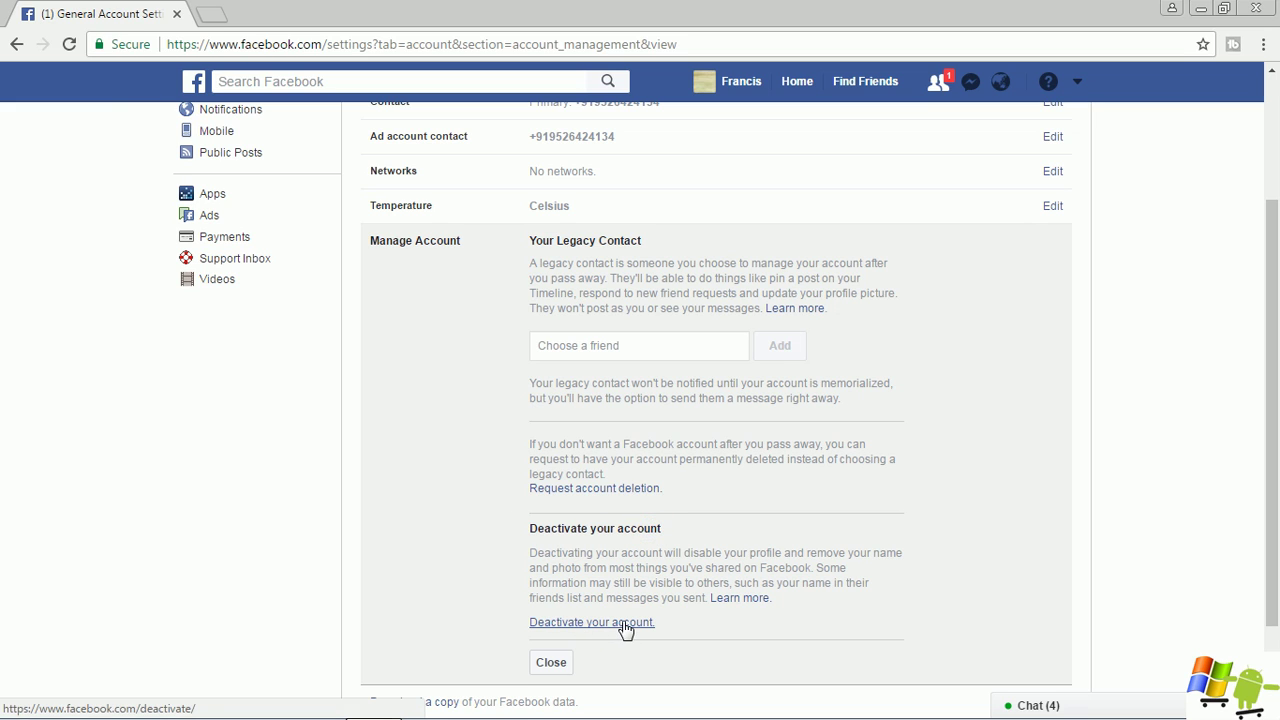
left_click(569, 622)
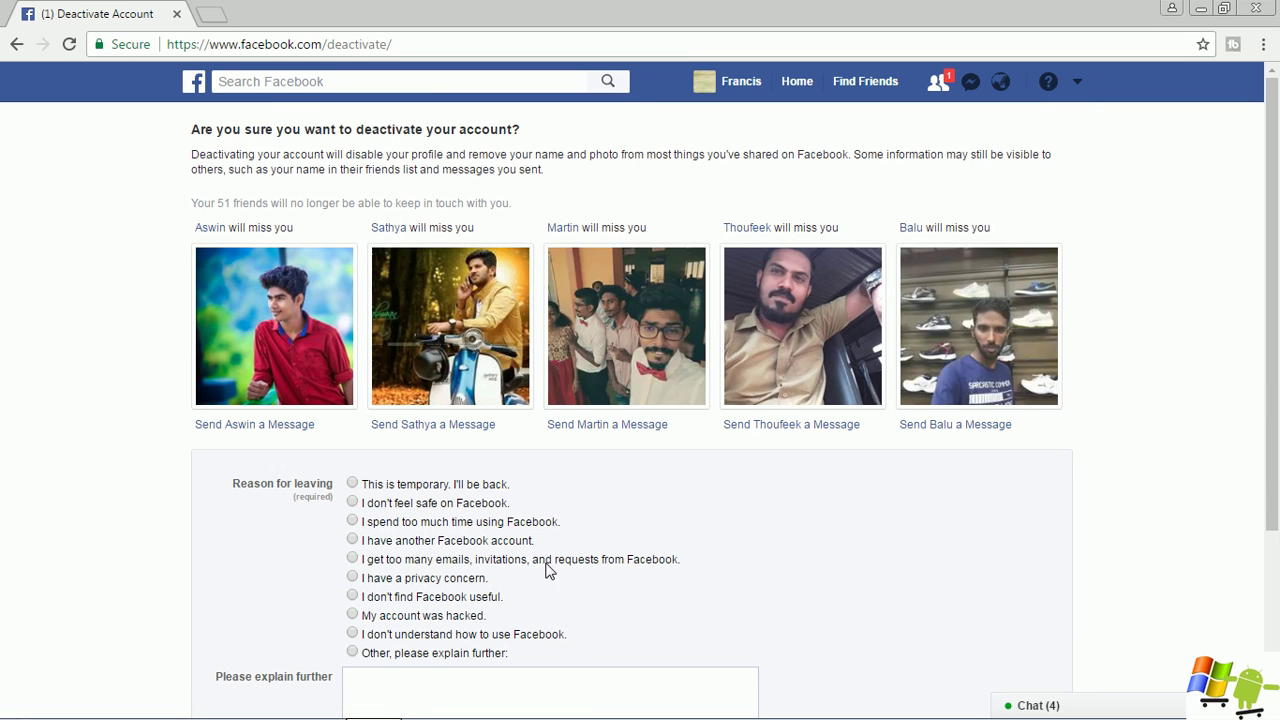
- Choose "I don't feel safe on Facebook." as the reason for leaving and dismiss the safety advice
scroll(543, 551, "down", 1)
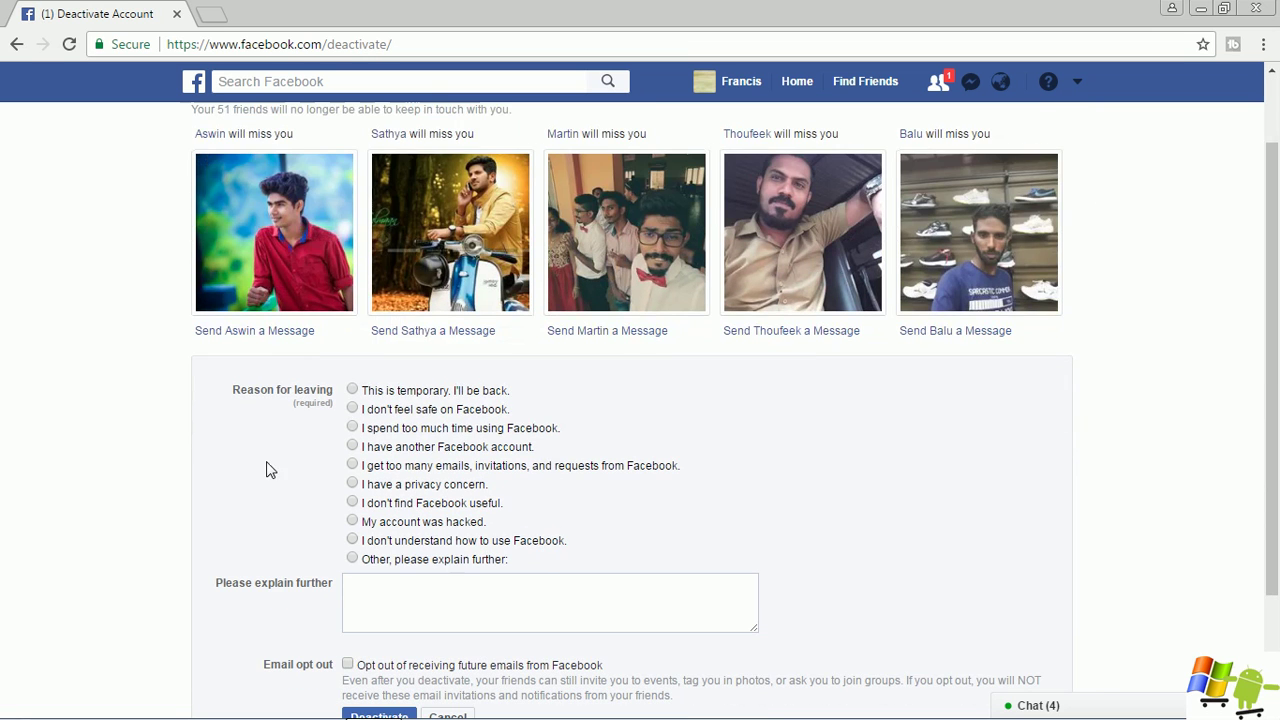
scroll(309, 450, "down", 1)
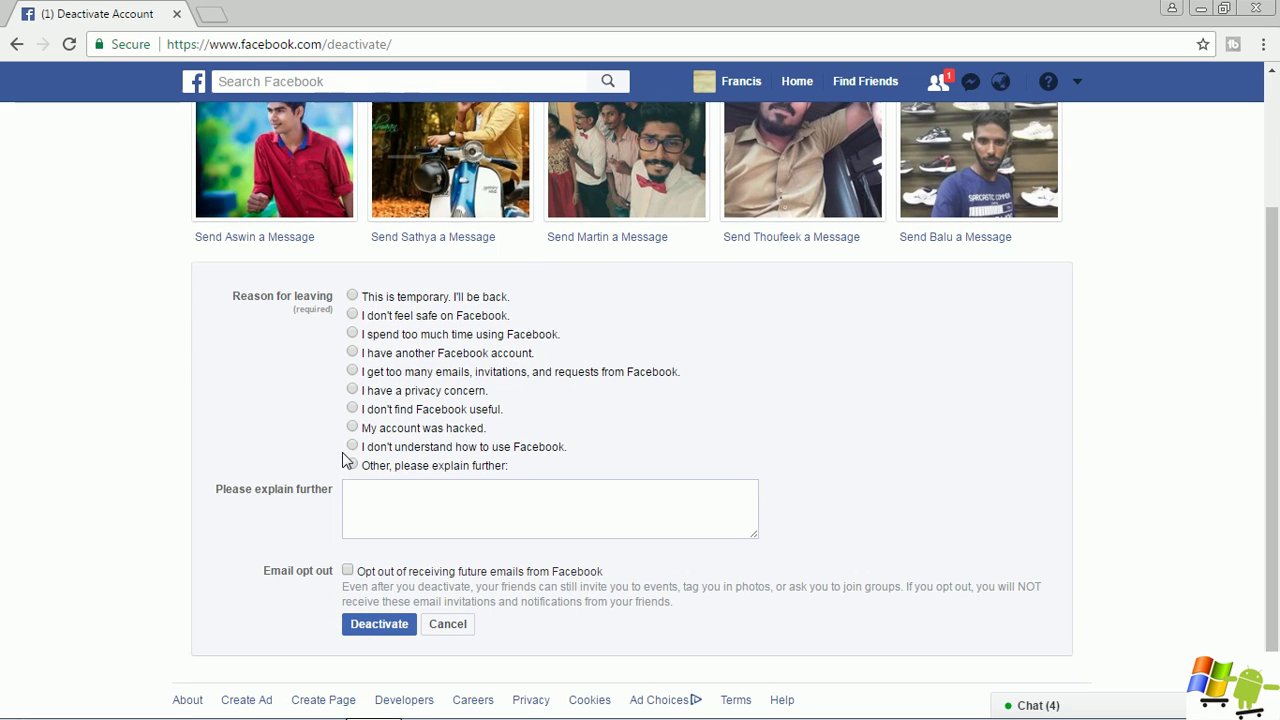
left_click(352, 314)
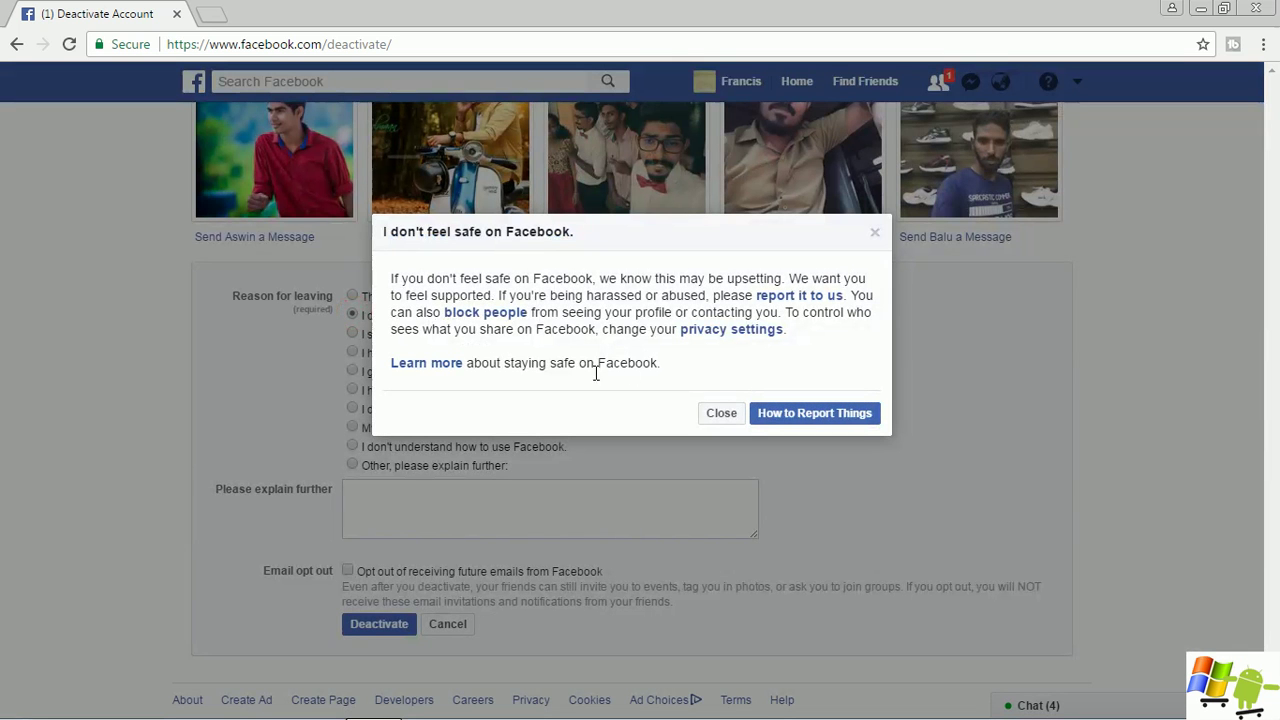
left_click(720, 414)
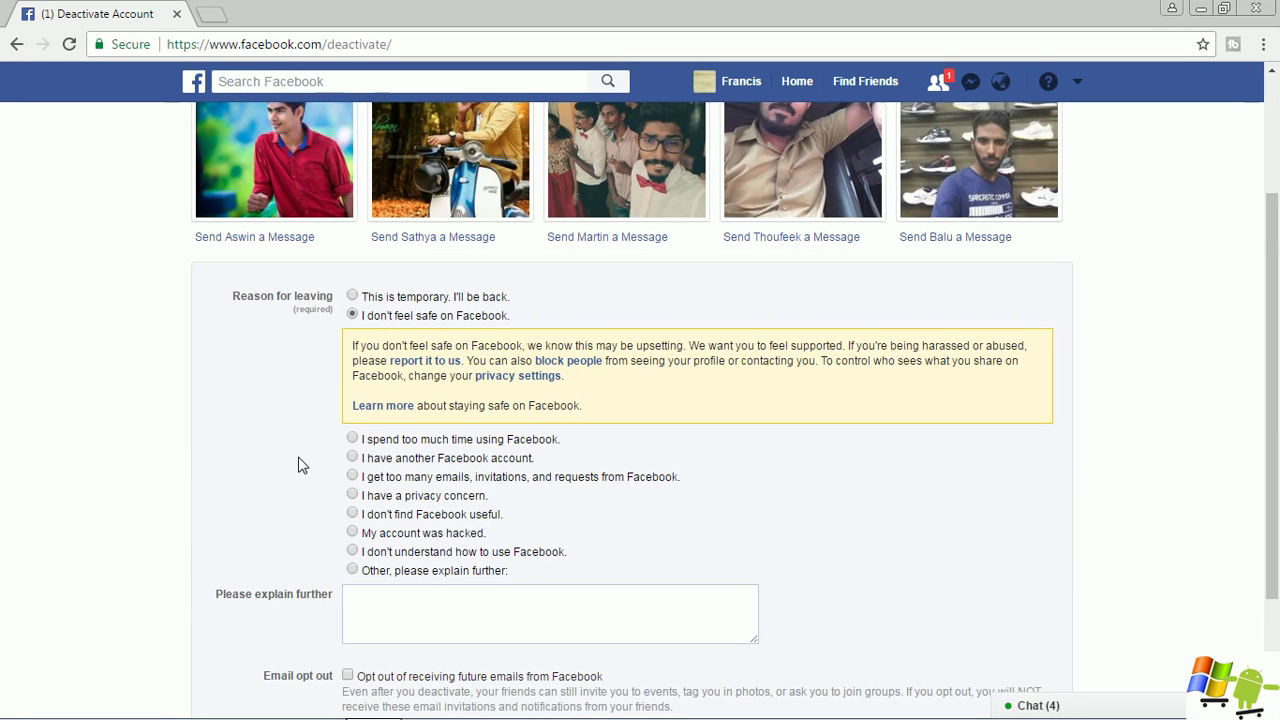
- Submit the deactivation form and confirm deactivating the account now
scroll(300, 464, "down", 2)
left_click(368, 635)
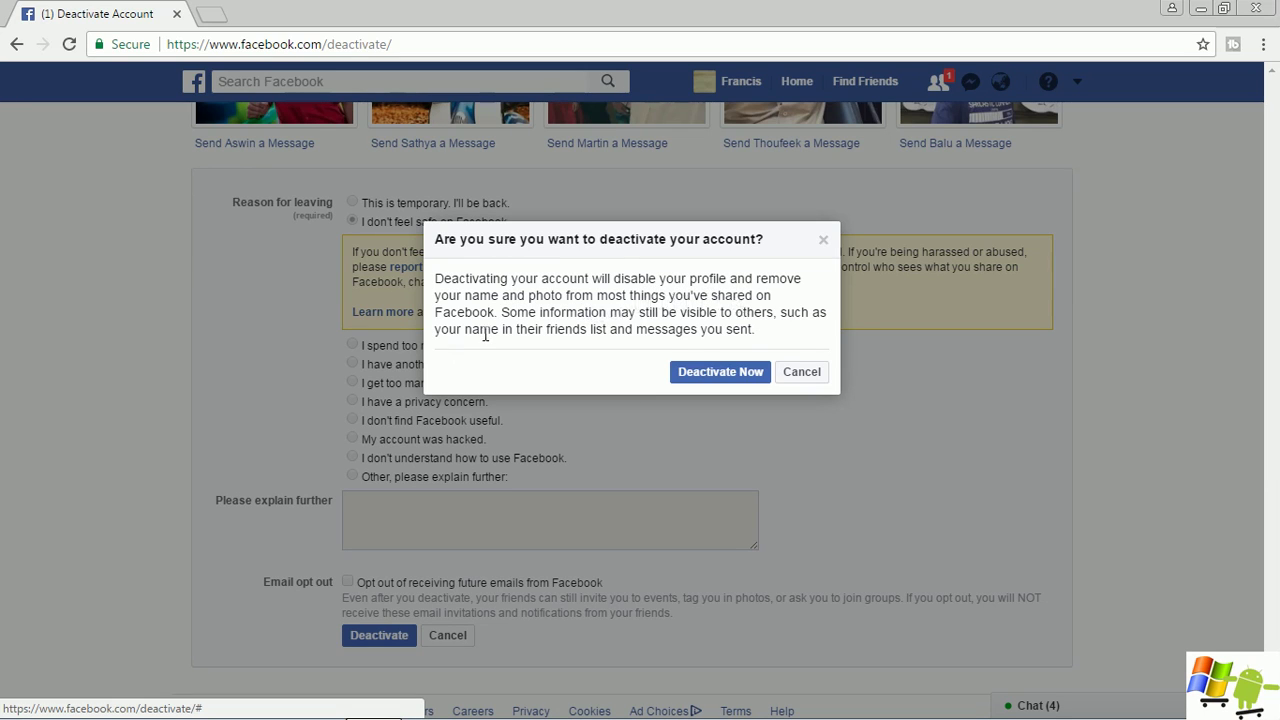
left_click(712, 372)
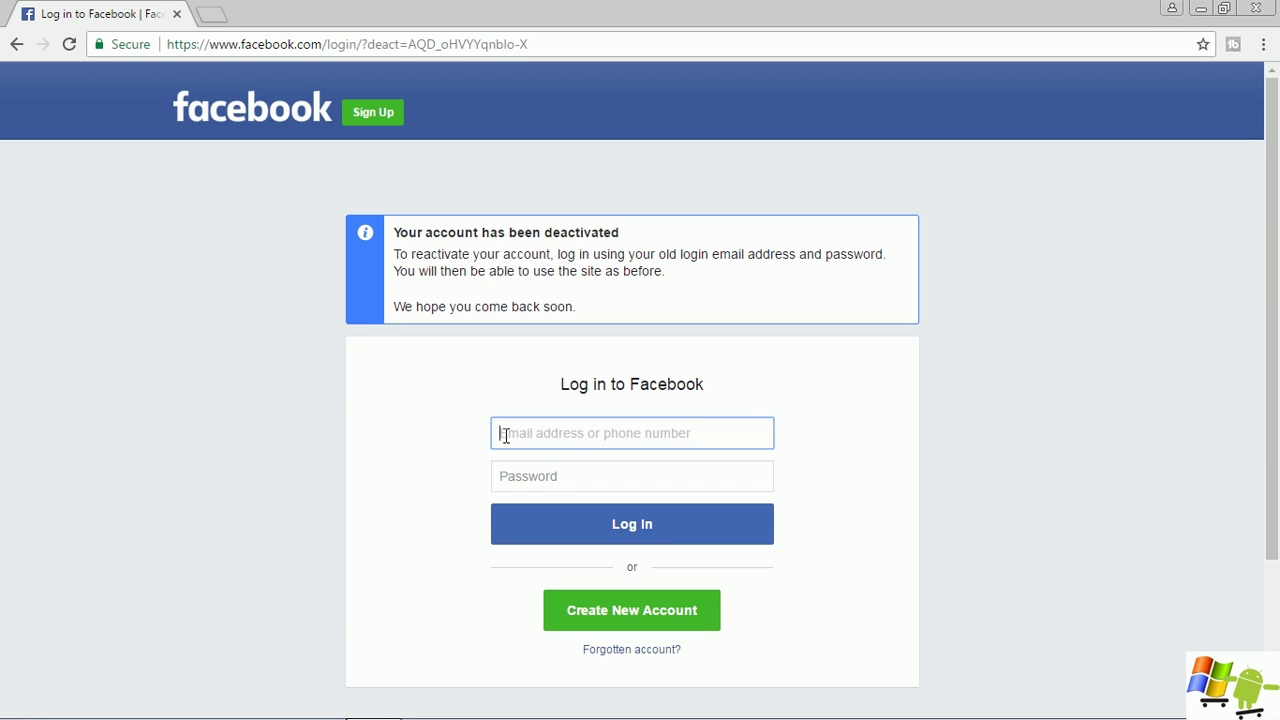
- Reactivate the account by logging in with the saved phone number and the account password
type("9")
key("Down")
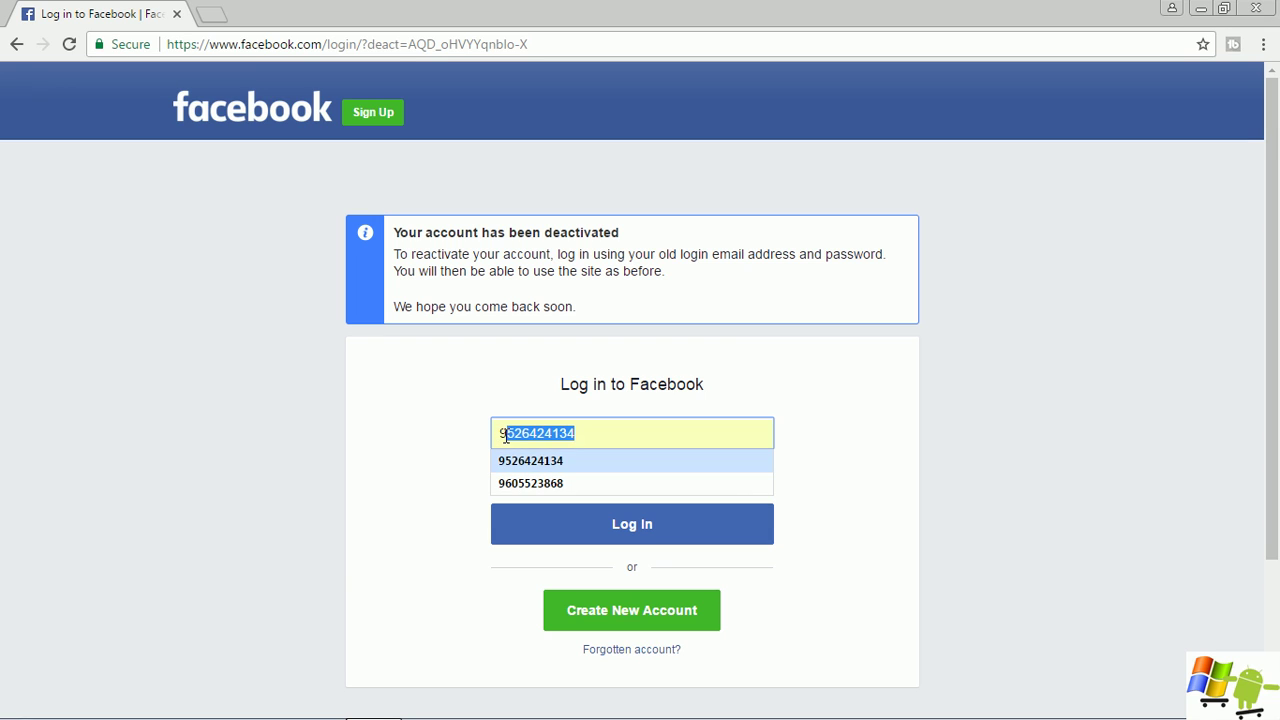
key("Return")
key("Tab")
type("*")
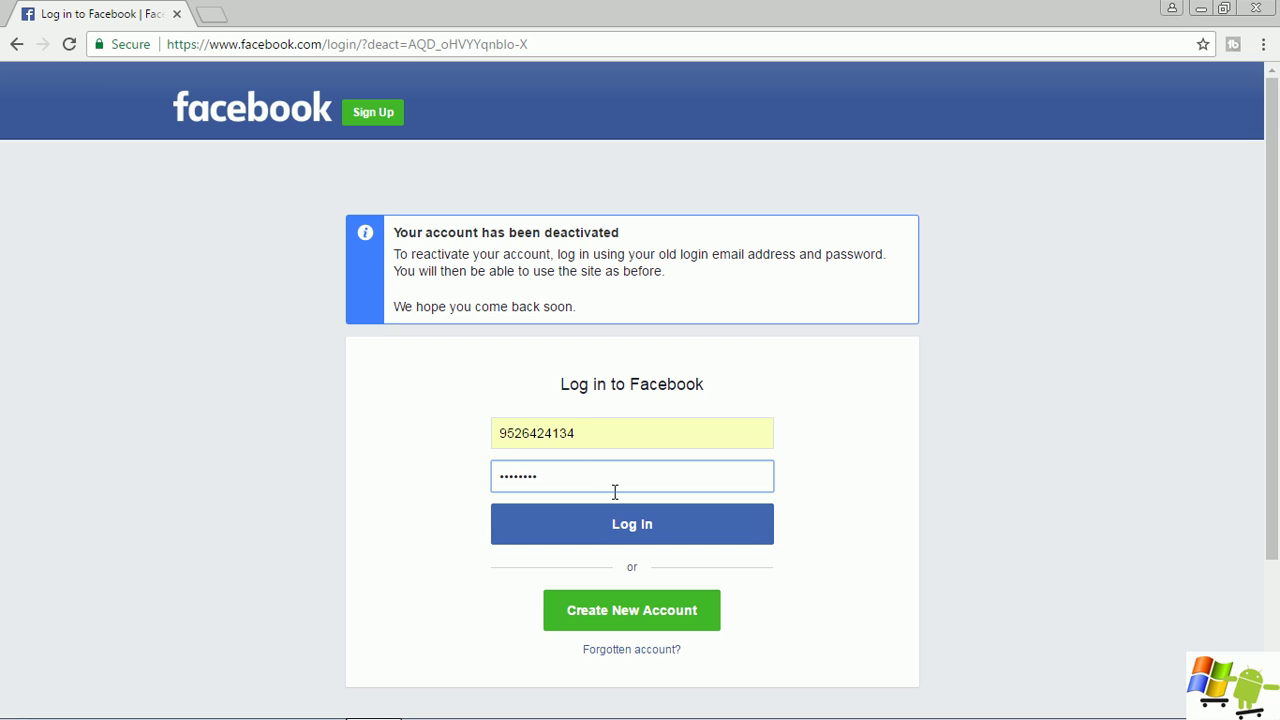
left_click(652, 524)
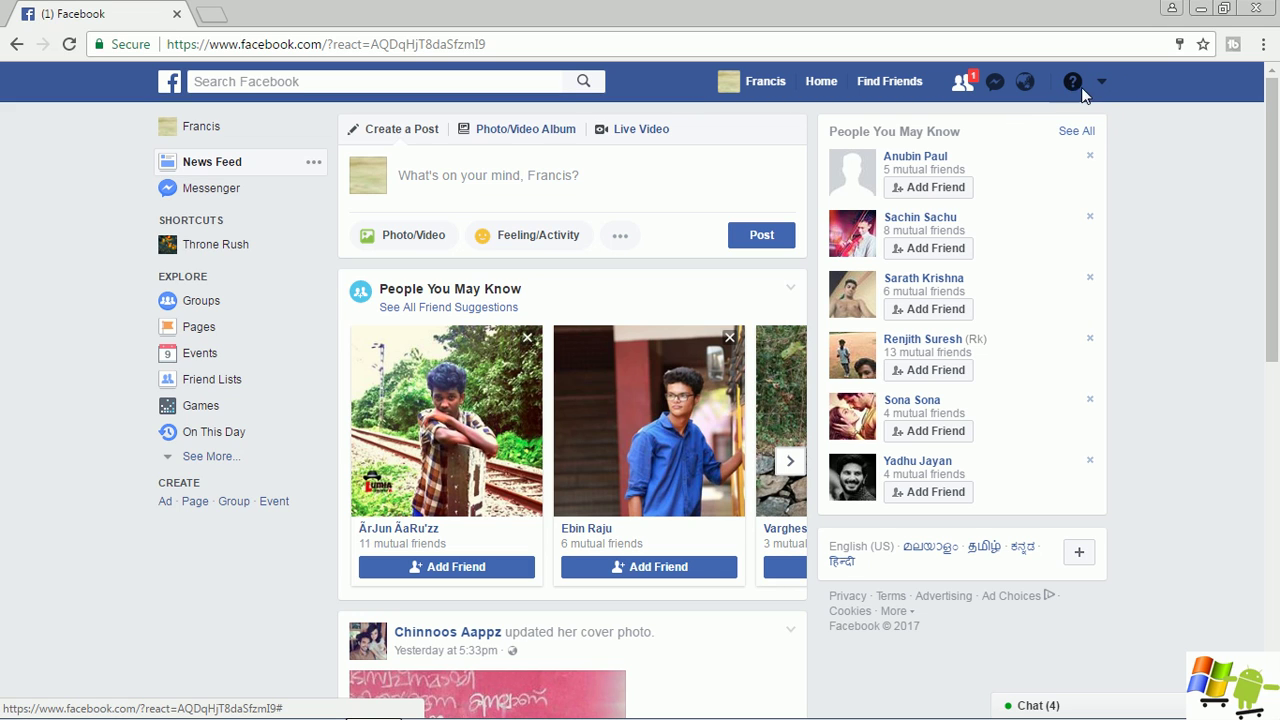
- Search Quick Help for "delete my facebook"
left_click(1071, 84)
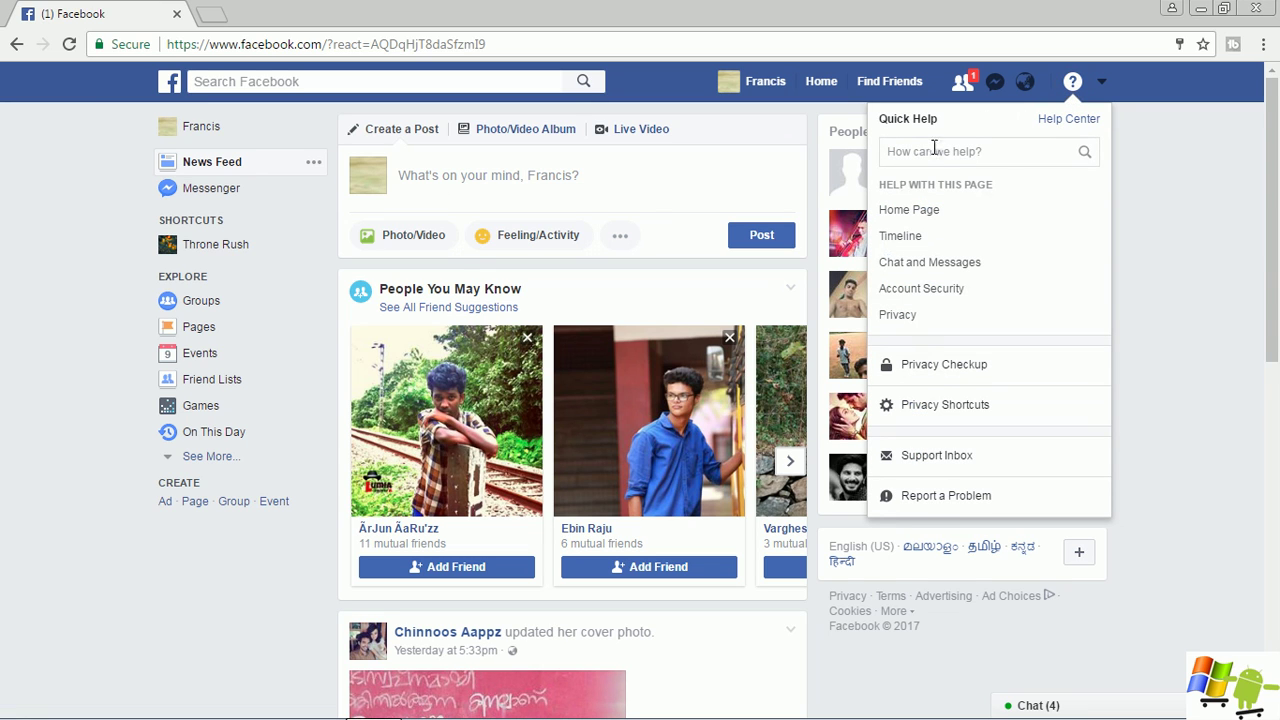
left_click(962, 153)
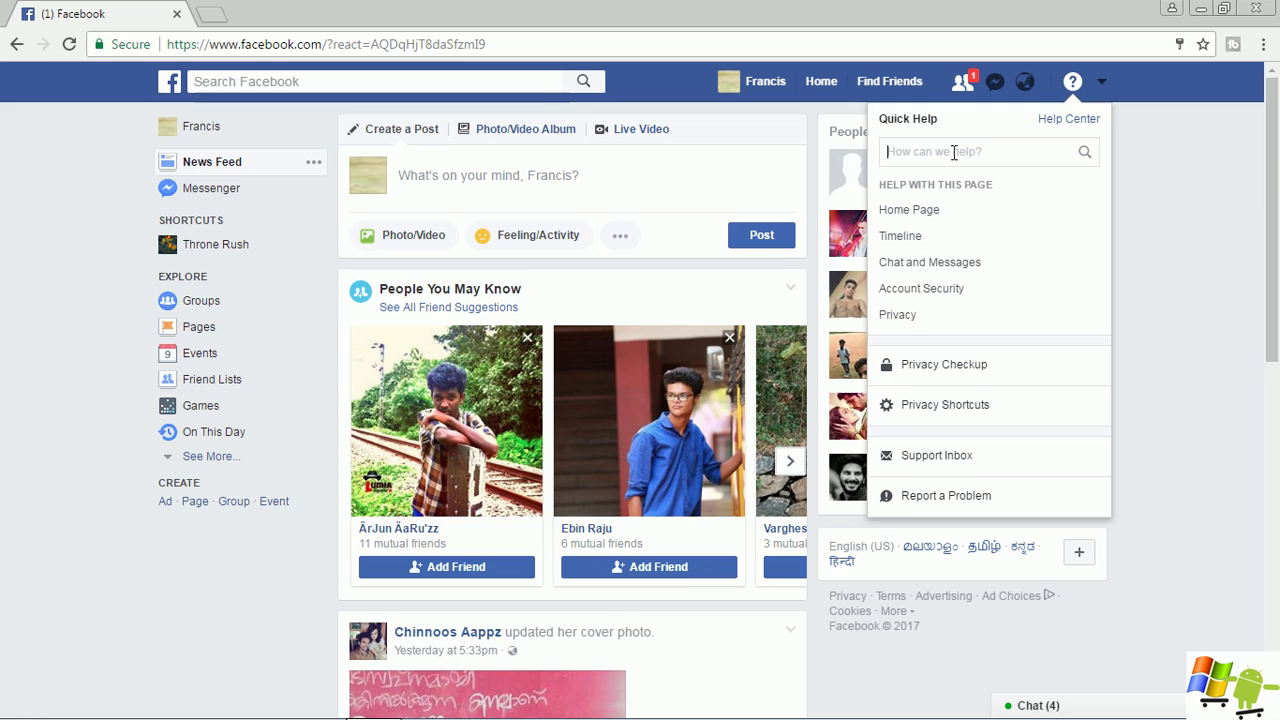
type("d")
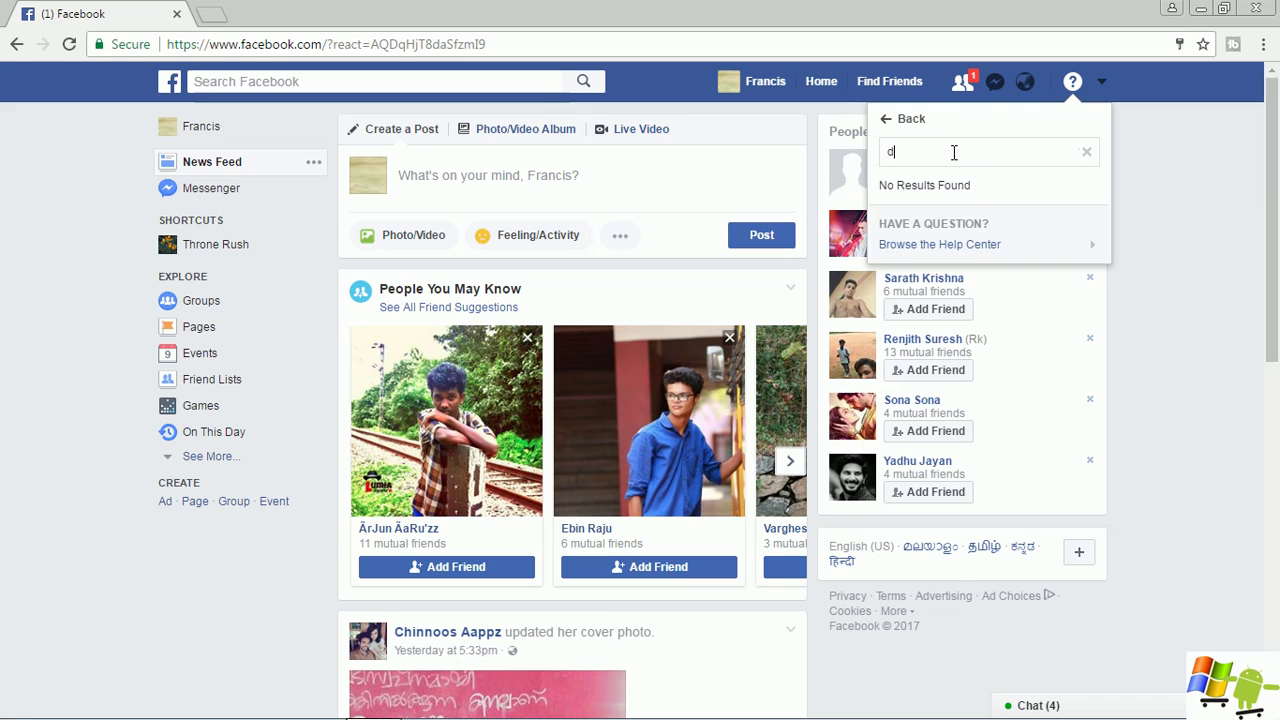
type("elete m")
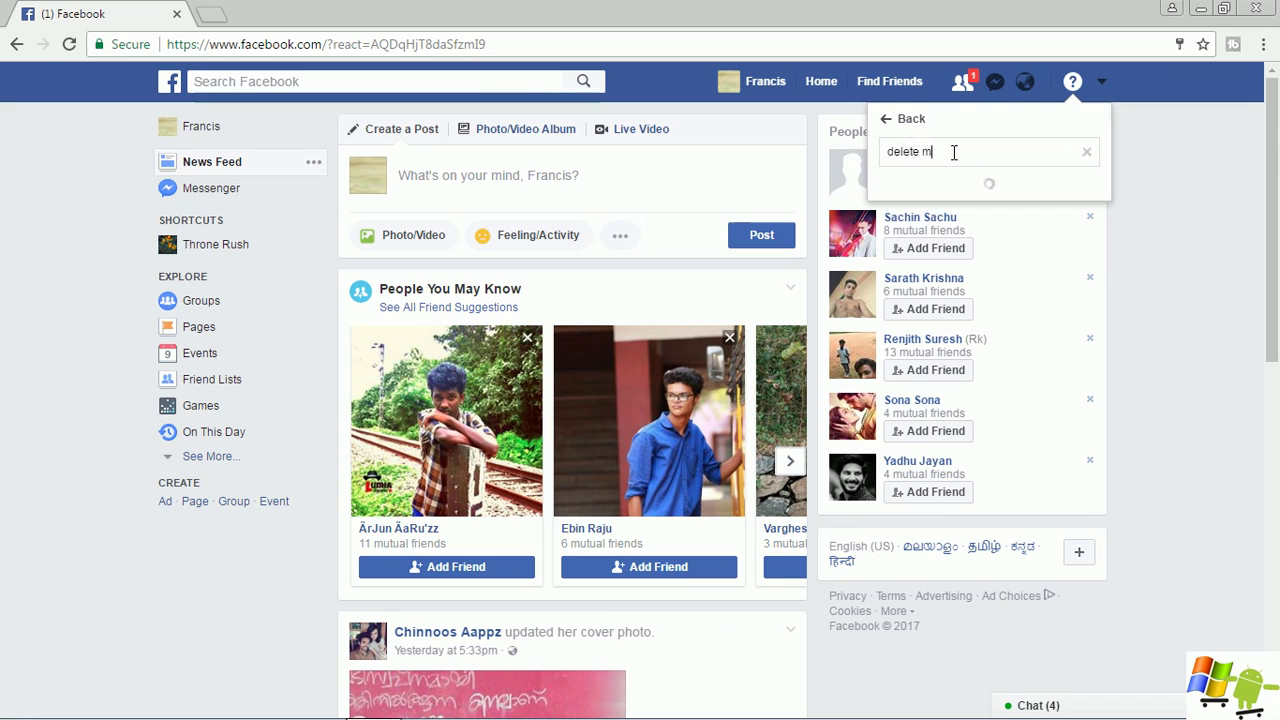
type("y facebook")
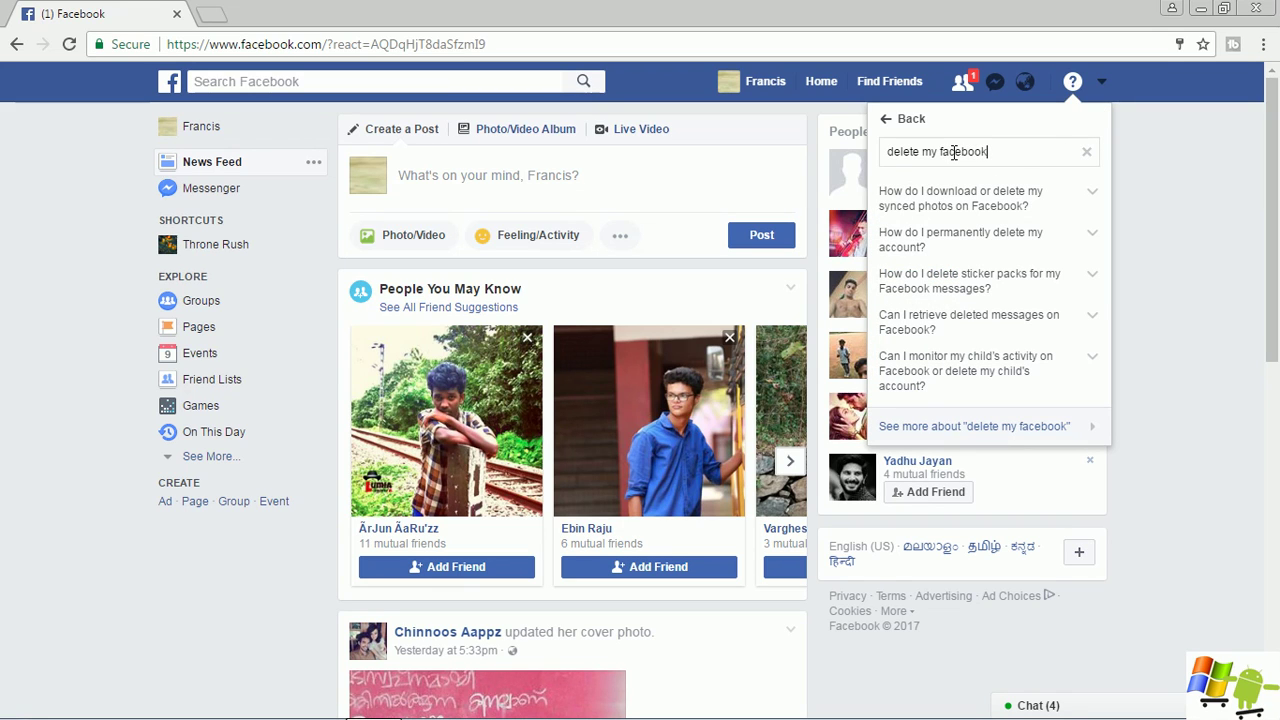
- Expand "How do I permanently delete my account?" and follow its "let us know" link to the deletion page
left_click(949, 238)
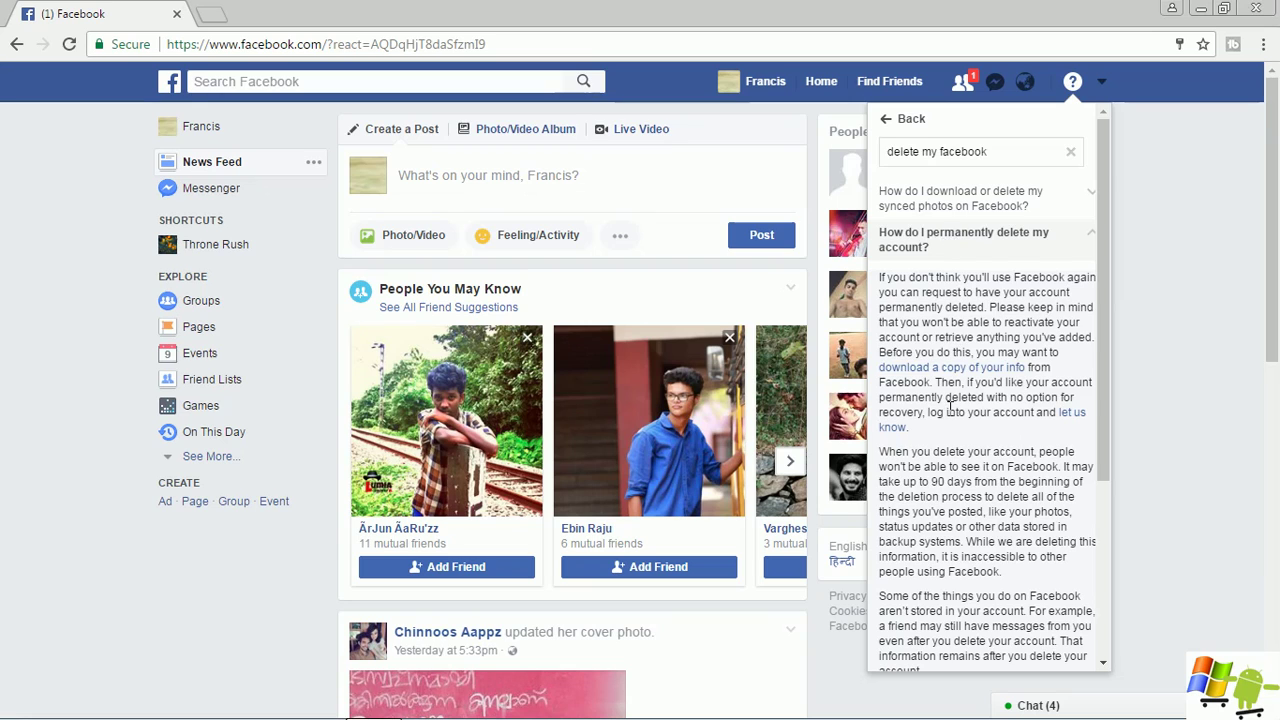
scroll(945, 400, "down", 3)
scroll(872, 325, "up", 1)
scroll(872, 325, "up", 1)
left_click(1074, 420)
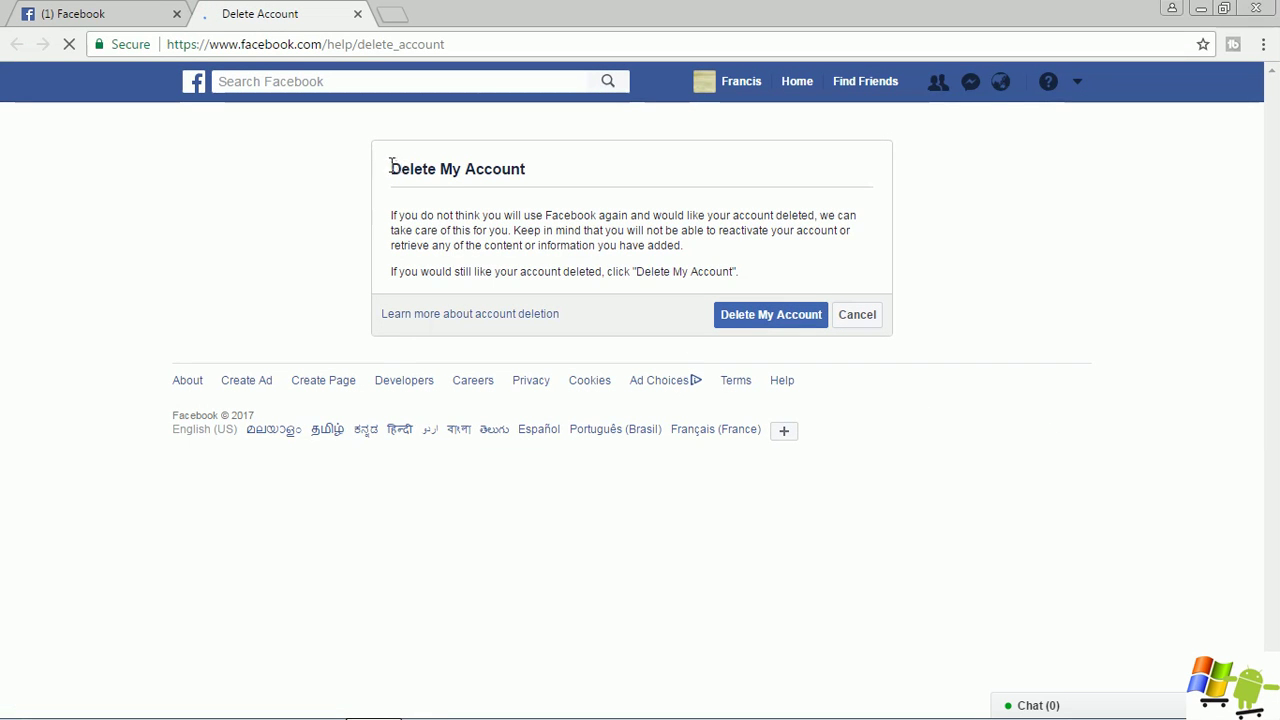
- Start the Delete My Account request and enter the account password in the permanent deletion form
left_click_drag(390, 168, 511, 172)
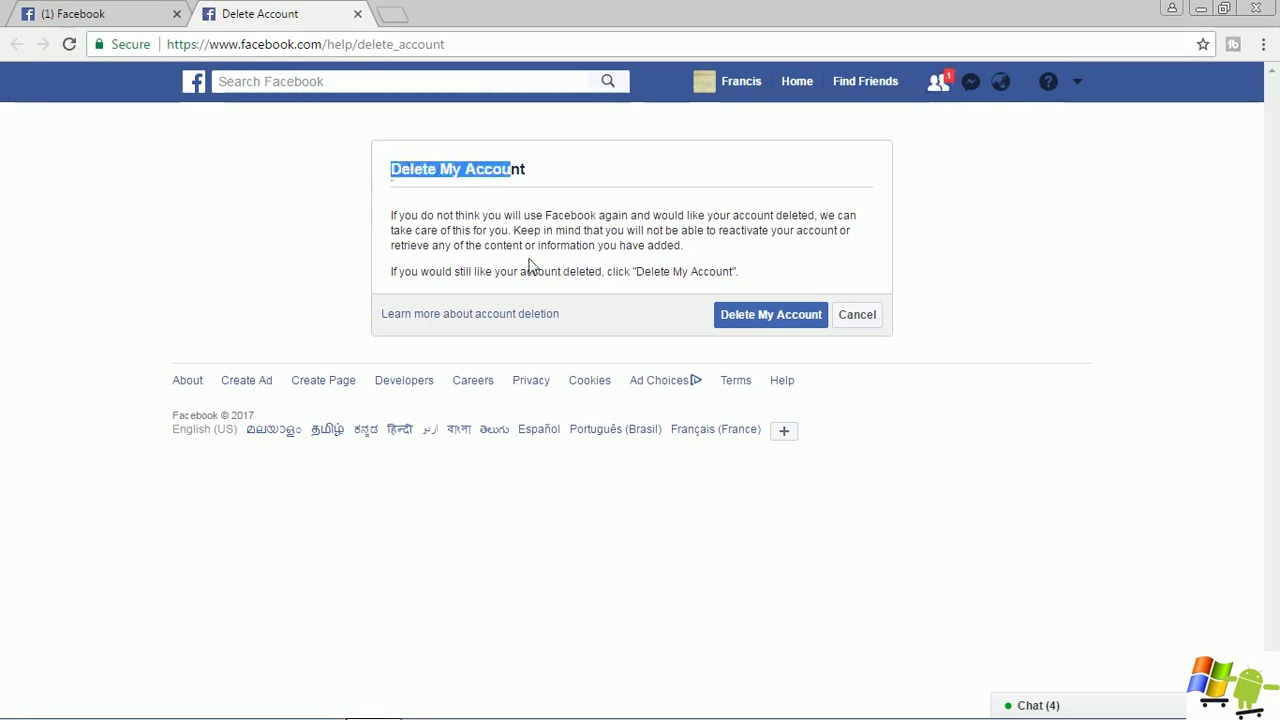
left_click(770, 319)
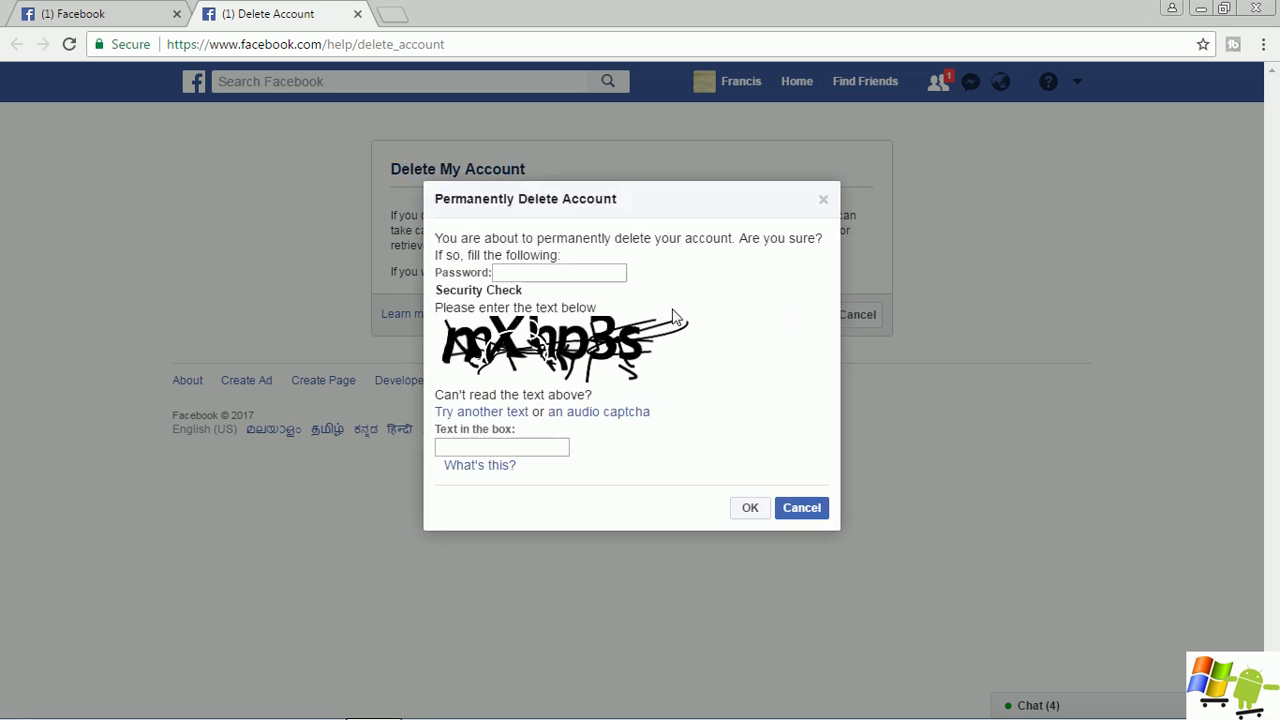
left_click(563, 276)
type("••••••••")
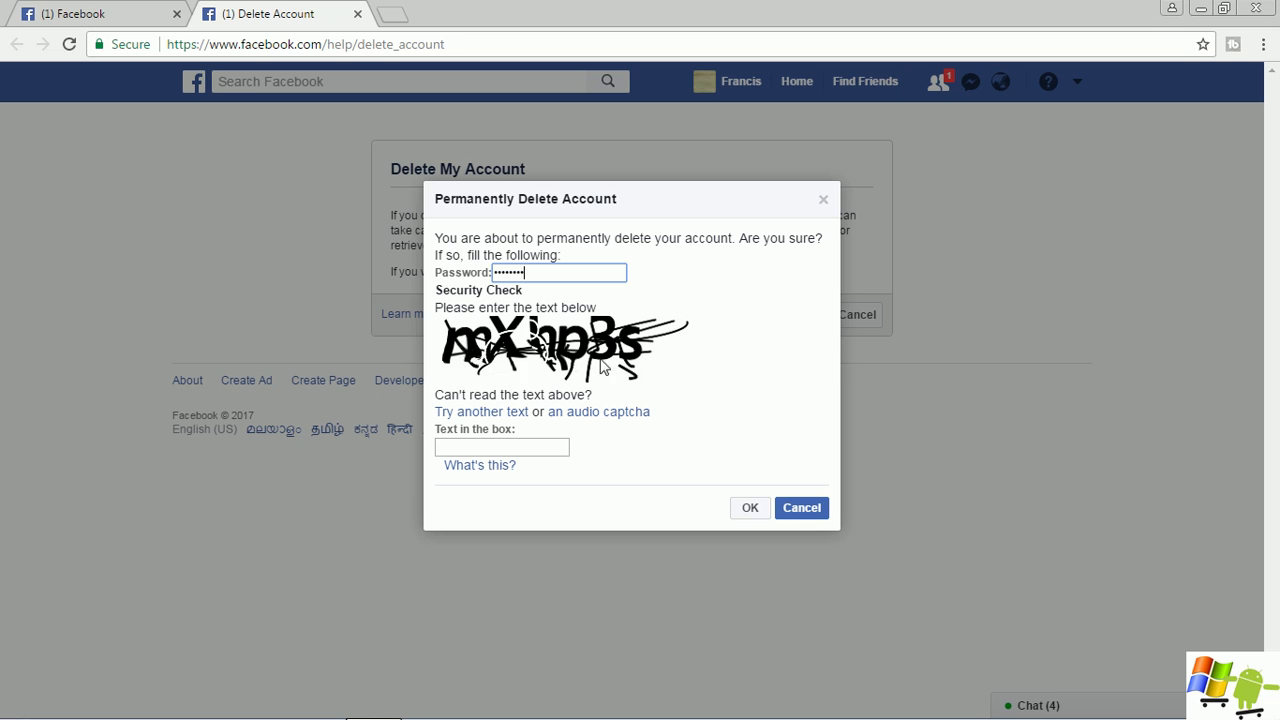
- Enter the security check text, submit the permanent deletion request and acknowledge the closing notice
left_click(460, 447)
type("mX")
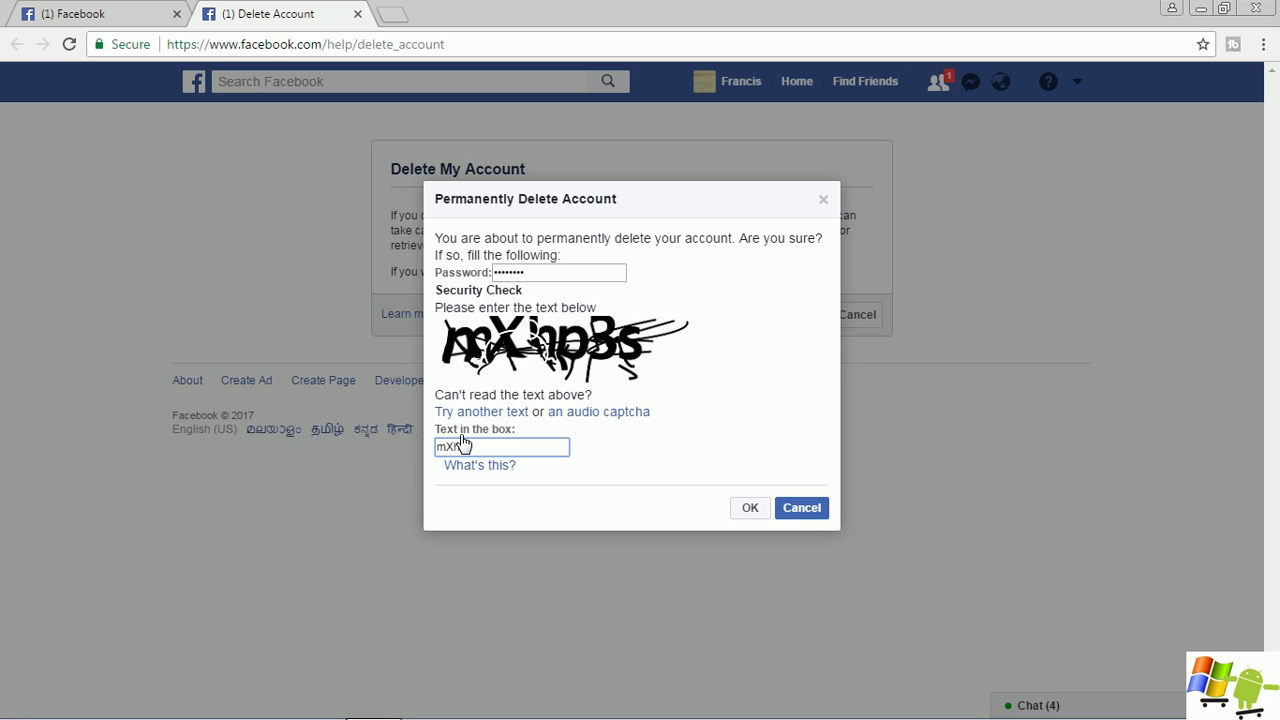
type("hpBs")
left_click(750, 509)
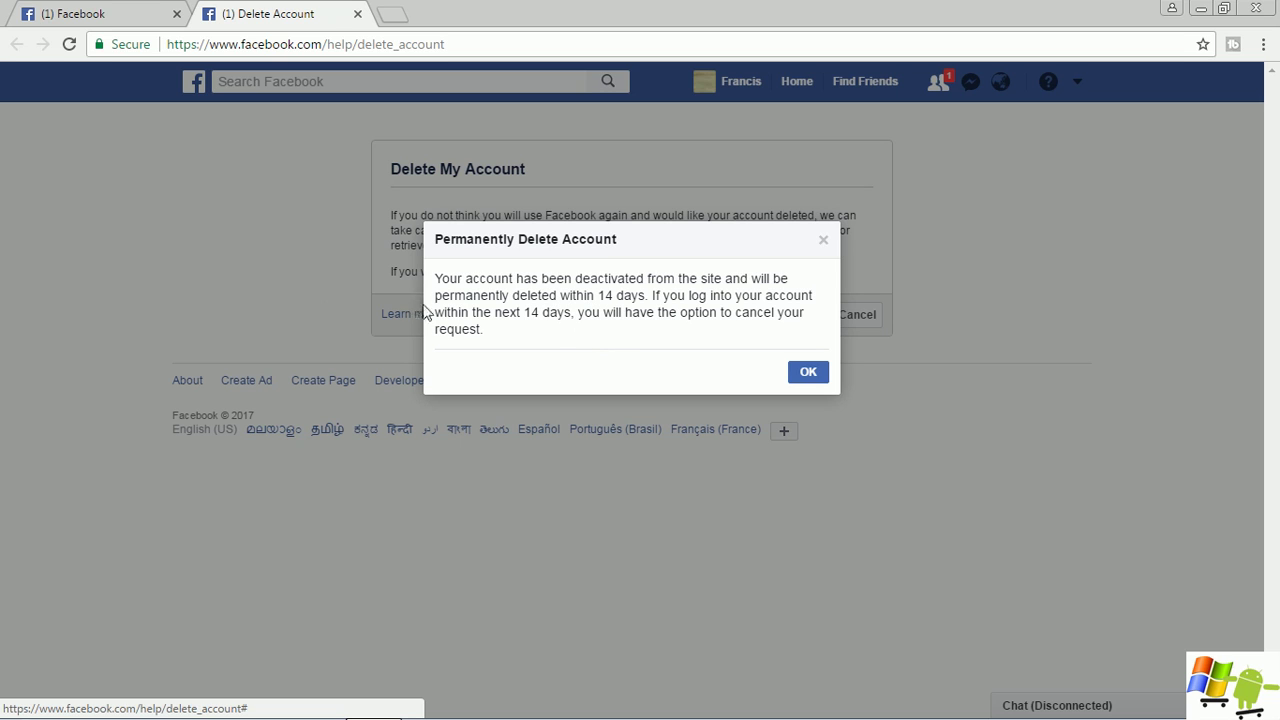
left_click(802, 373)
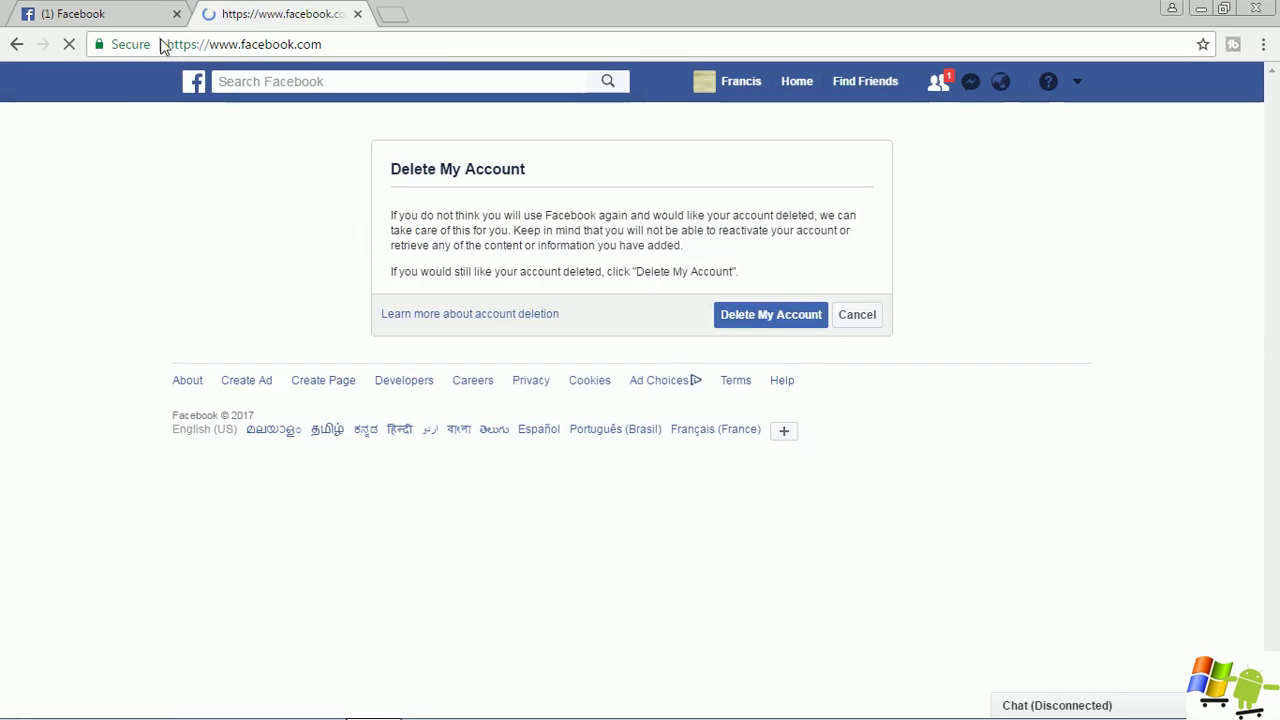
- Close the older Facebook browser tab and look over the logged-out start page
left_click(177, 14)
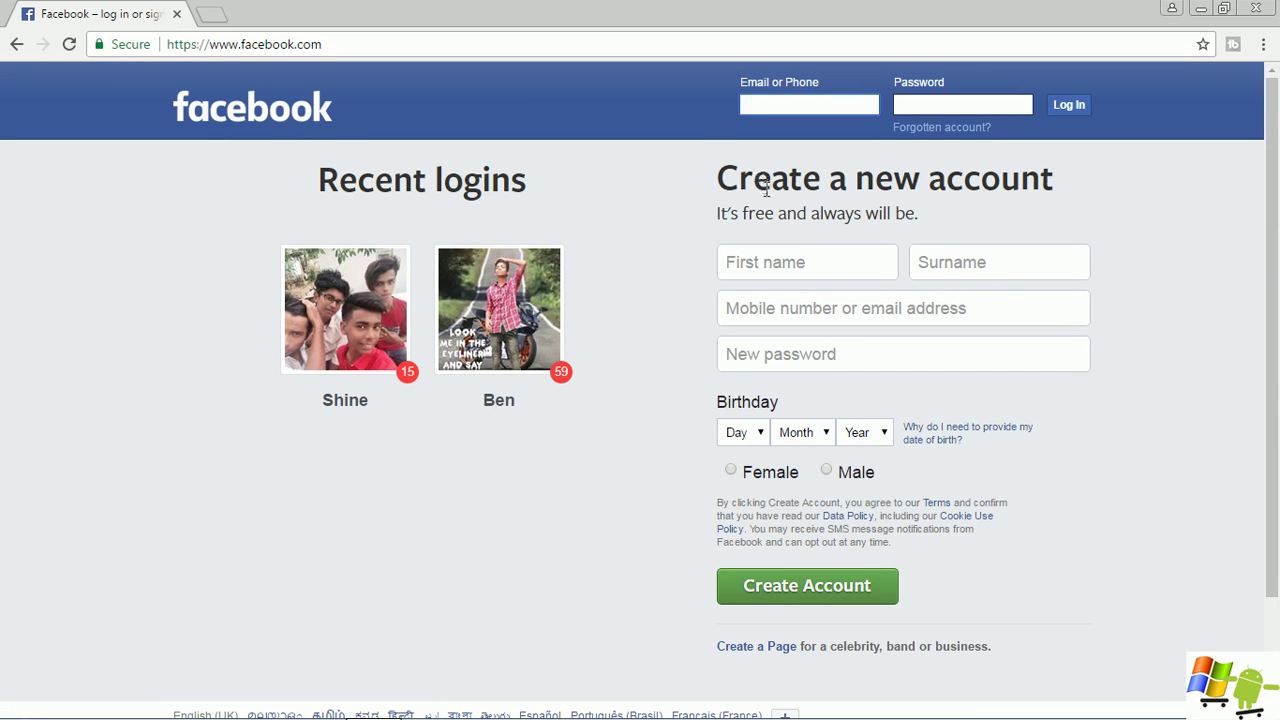
scroll(634, 349, "down", 2)
scroll(634, 349, "up", 2)
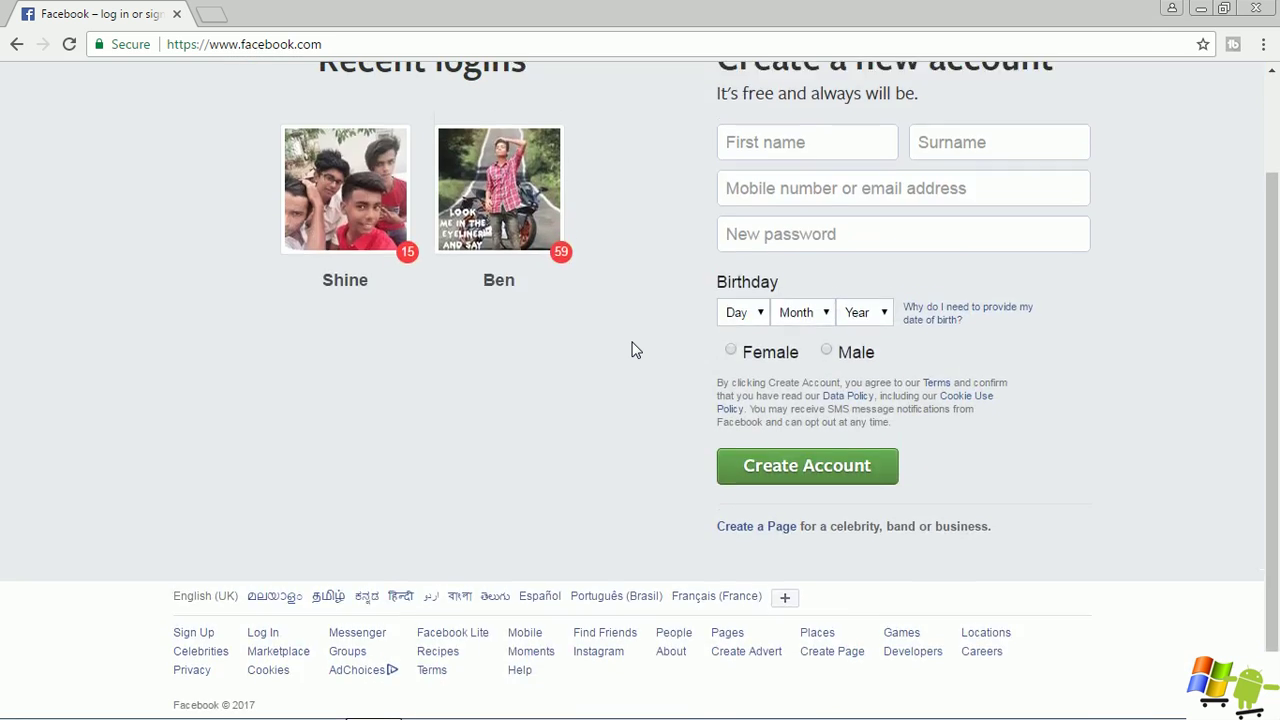